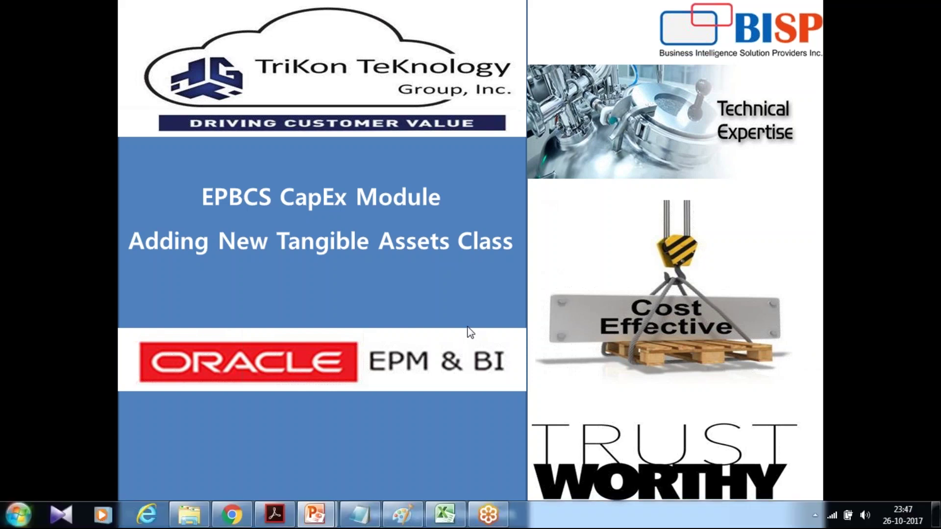
Step: Leave the CapEx title slide and bring up the Oracle Cloud My Services page in Chrome
key(alt+Tab)
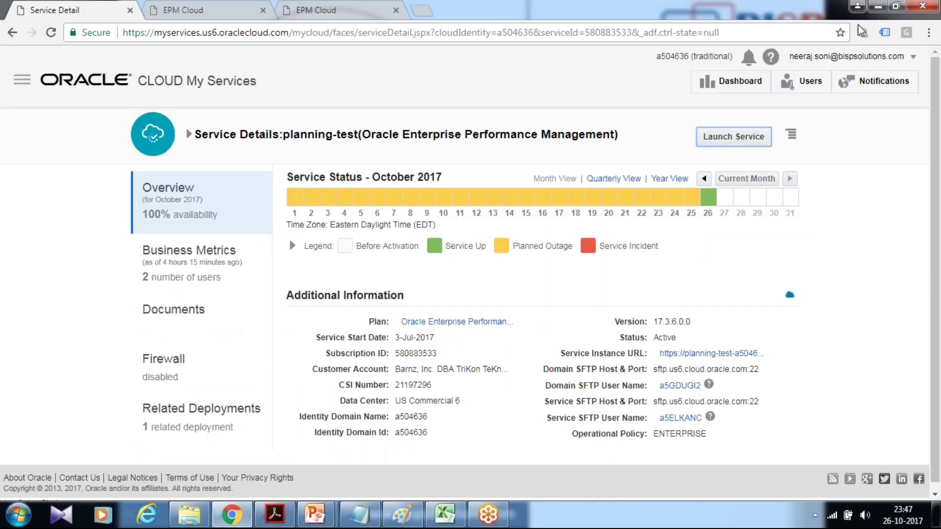
Step: Open the application's Configure page for the Capital module and select the Assets row
click(225, 7)
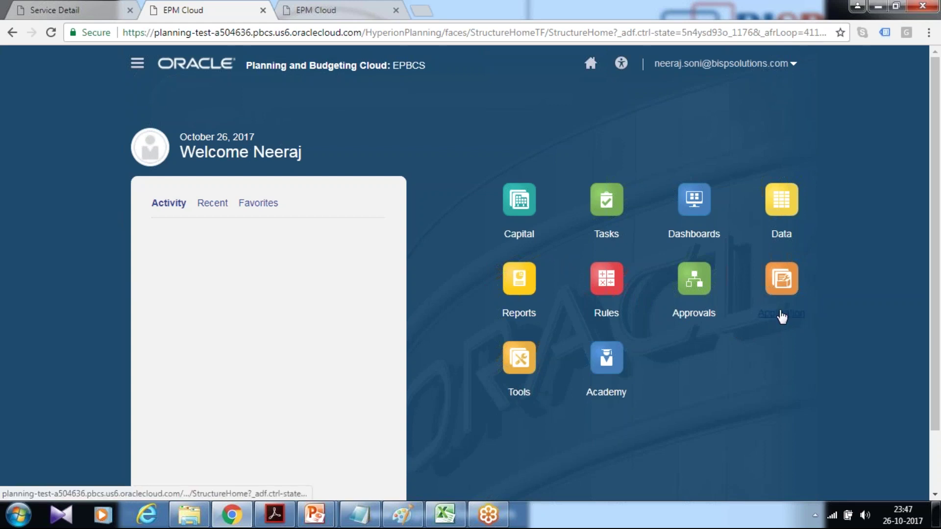
click(782, 316)
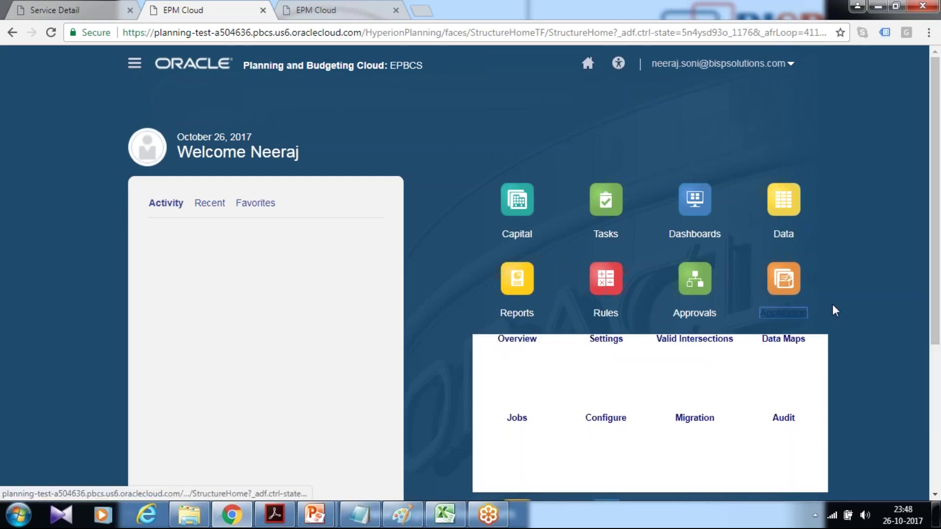
scroll(742, 384, down, 3)
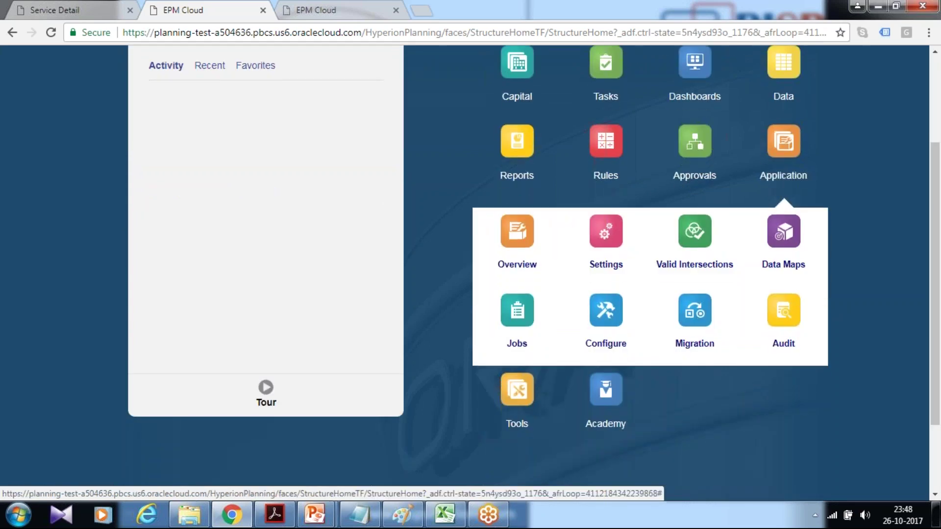
click(699, 332)
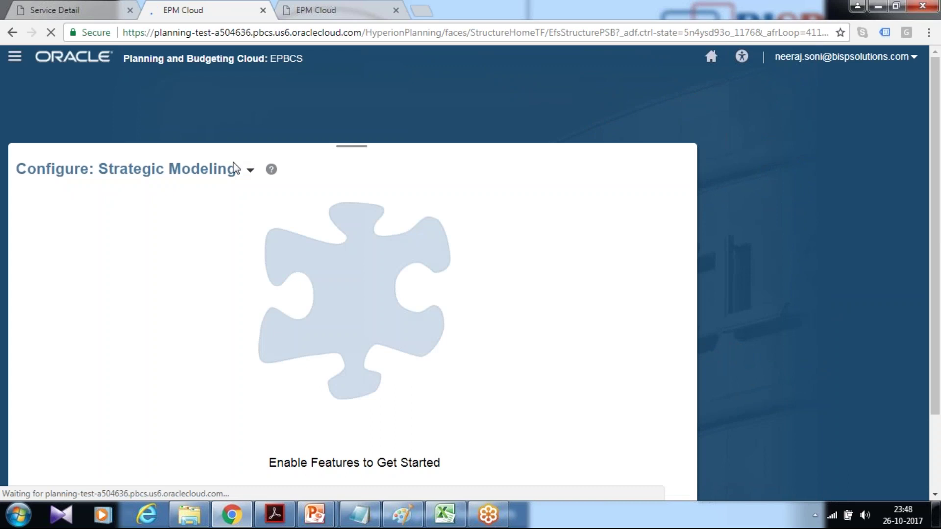
click(251, 170)
click(267, 239)
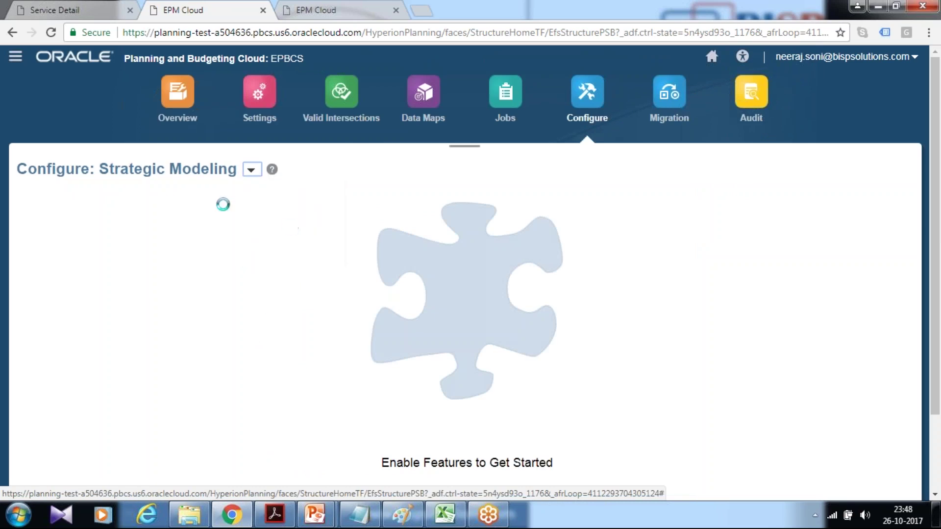
scroll(363, 276, down, 2)
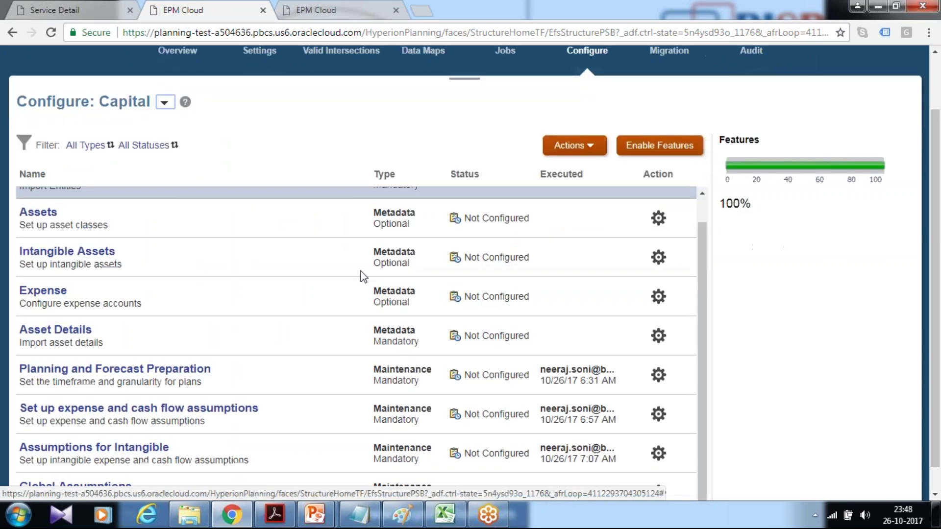
scroll(197, 271, up, 2)
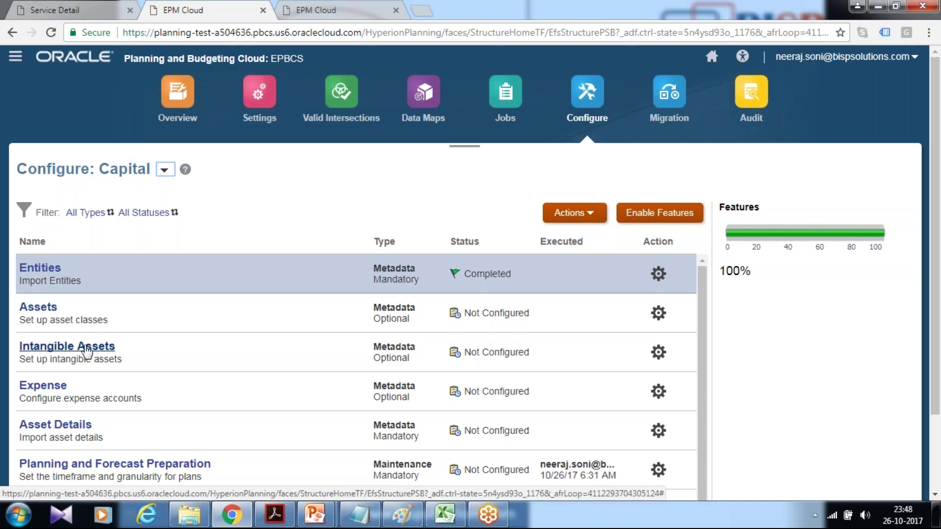
click(177, 313)
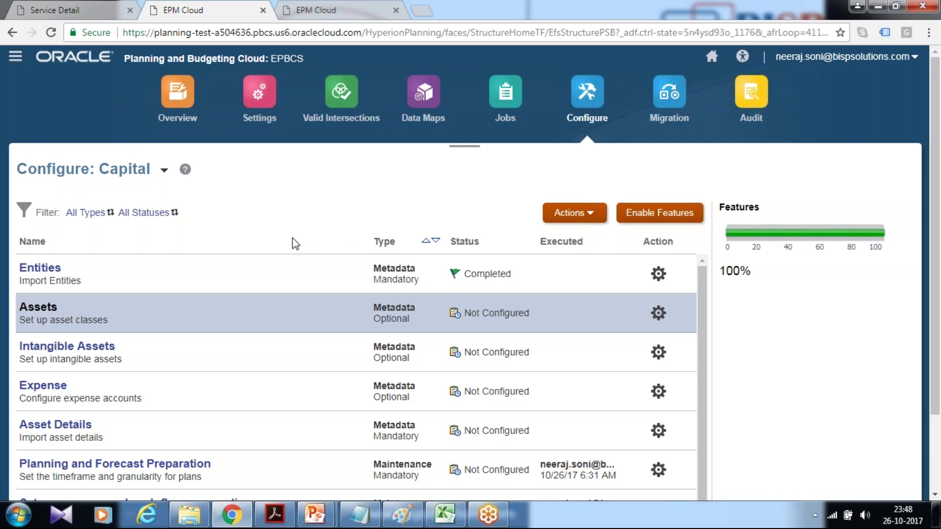
Step: Open the Tangible Assets class list and choose to add from Provided Members
click(39, 307)
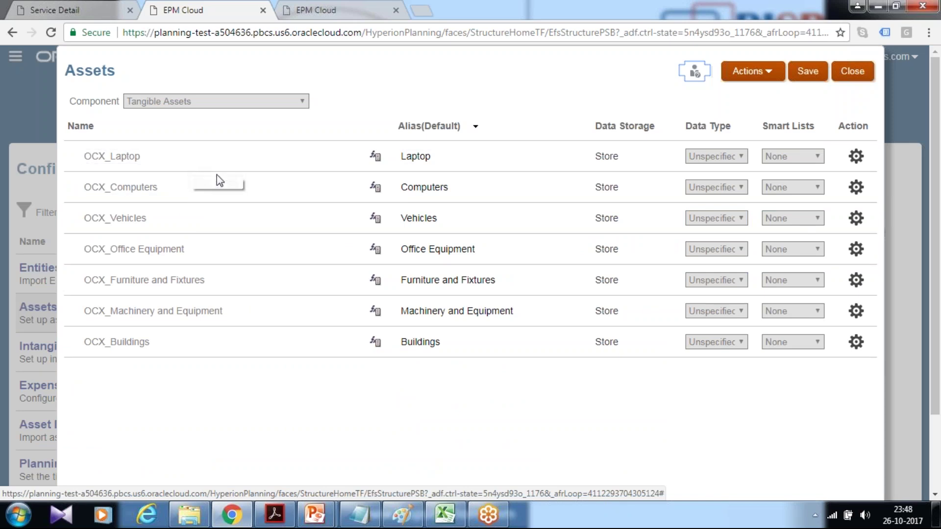
click(753, 71)
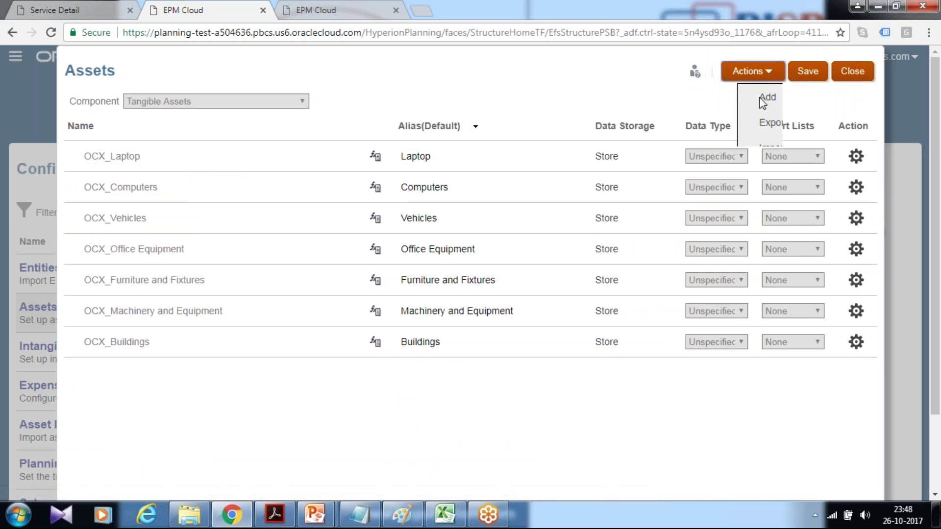
click(753, 100)
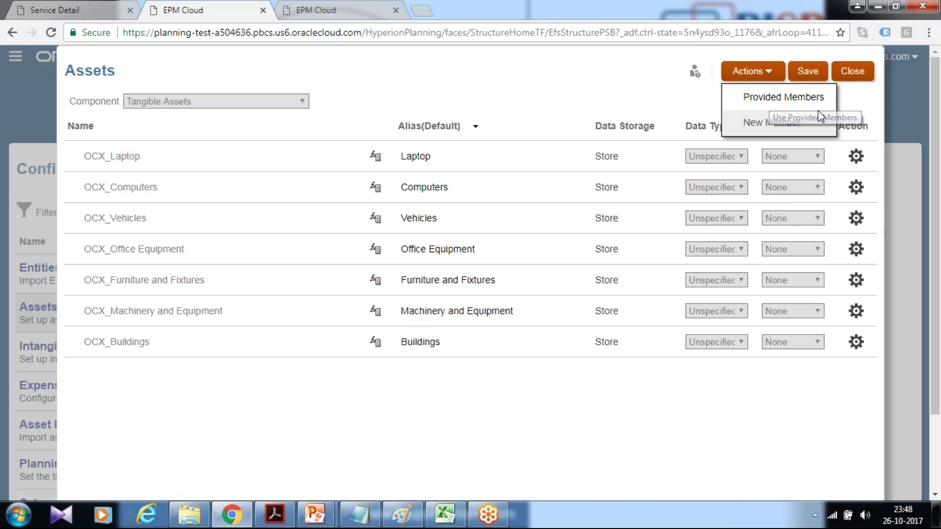
click(774, 98)
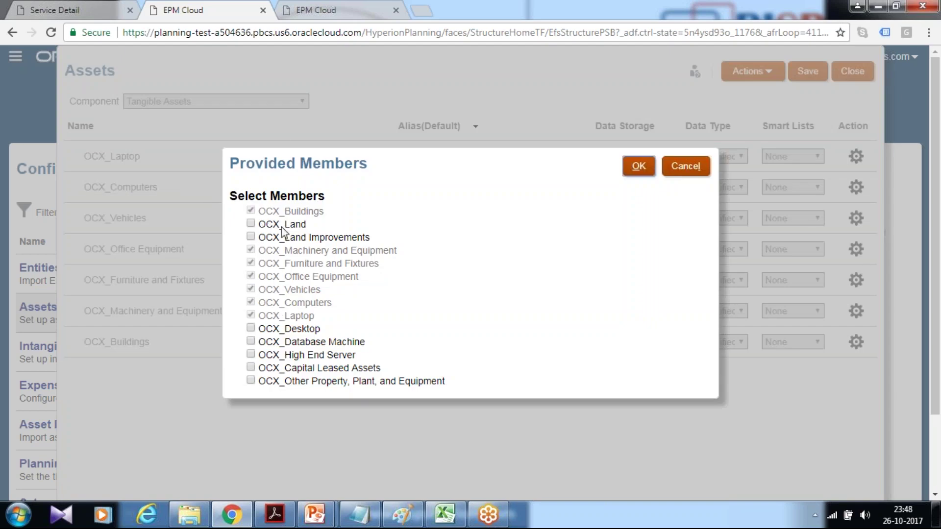
Step: Add the provided member OCX_Database Machine to Tangible Assets and save the list
click(250, 342)
click(639, 168)
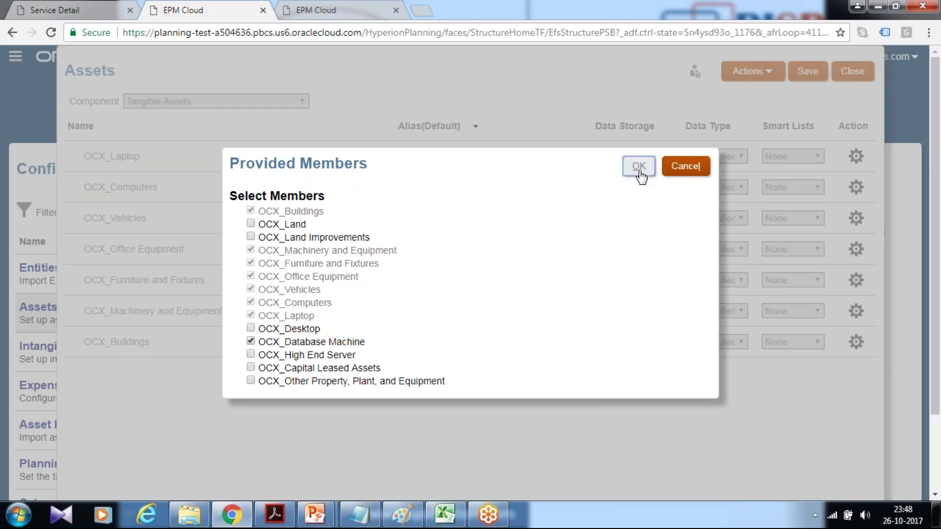
click(808, 73)
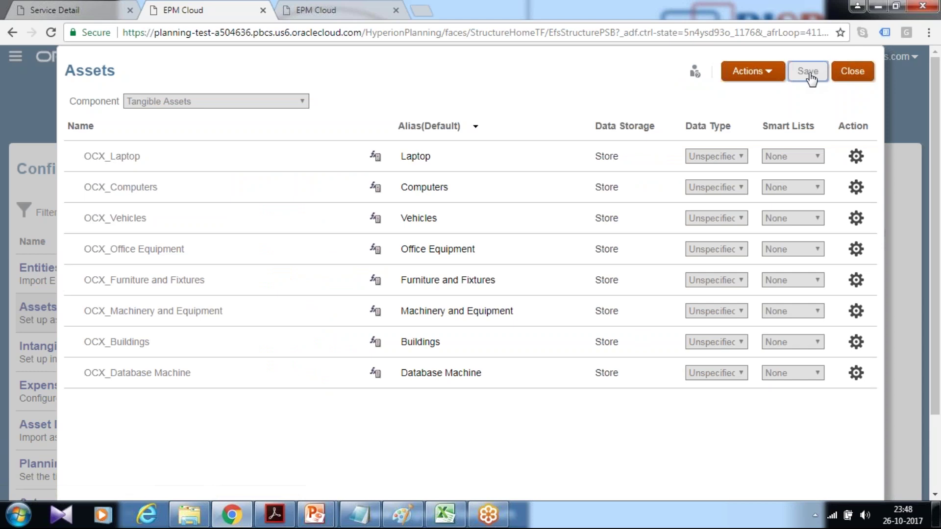
click(507, 174)
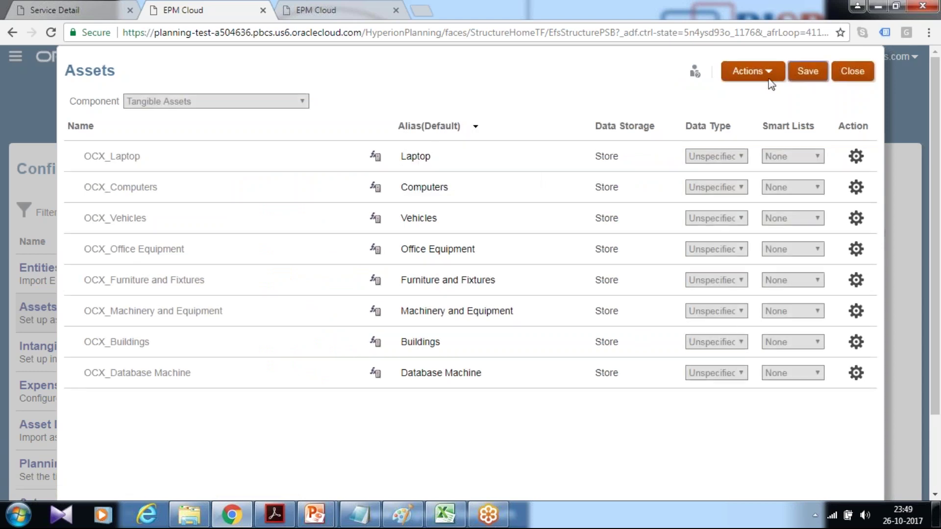
Step: Add a new Tangible Assets member named 'Federal agency securities', copied from the notes
click(752, 71)
click(747, 101)
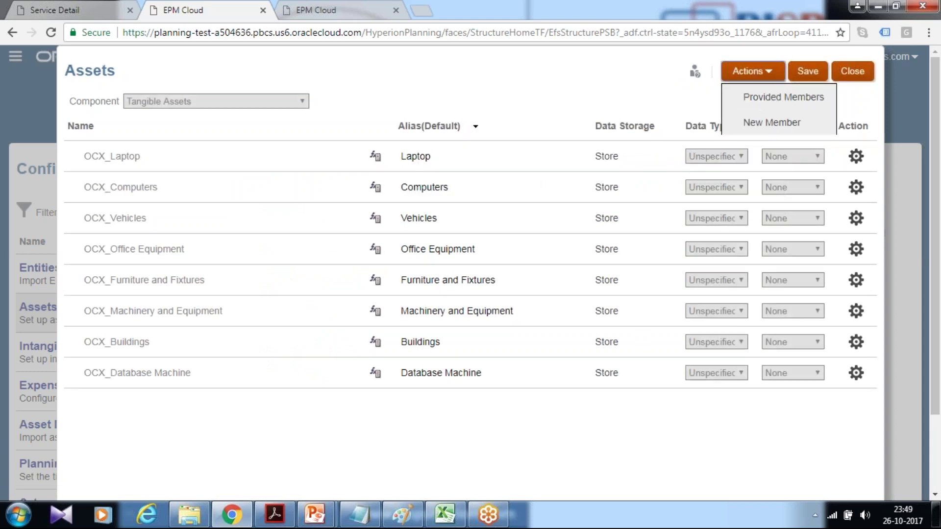
click(772, 123)
click(358, 514)
drag(229, 253, 49, 253)
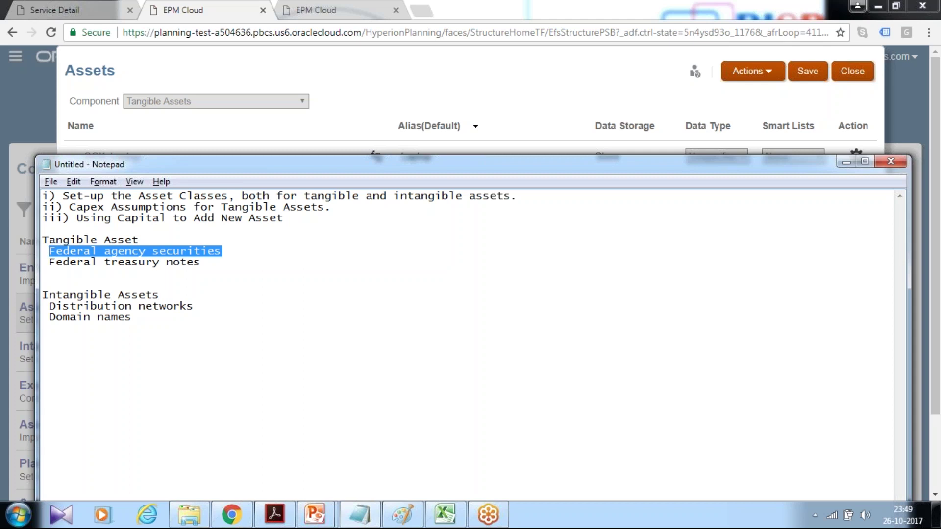
key(ctrl+c)
click(204, 13)
key(ctrl+v)
Step: Give it the alias New Asset_Federal_agency_securities, save, and close the asset classes setup
click(422, 401)
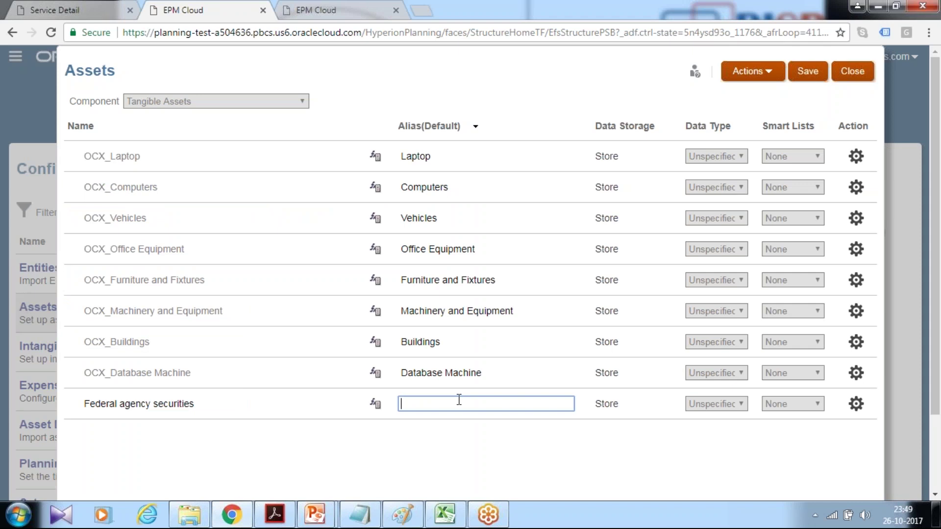
text(New Asset_)
key(ctrl+v)
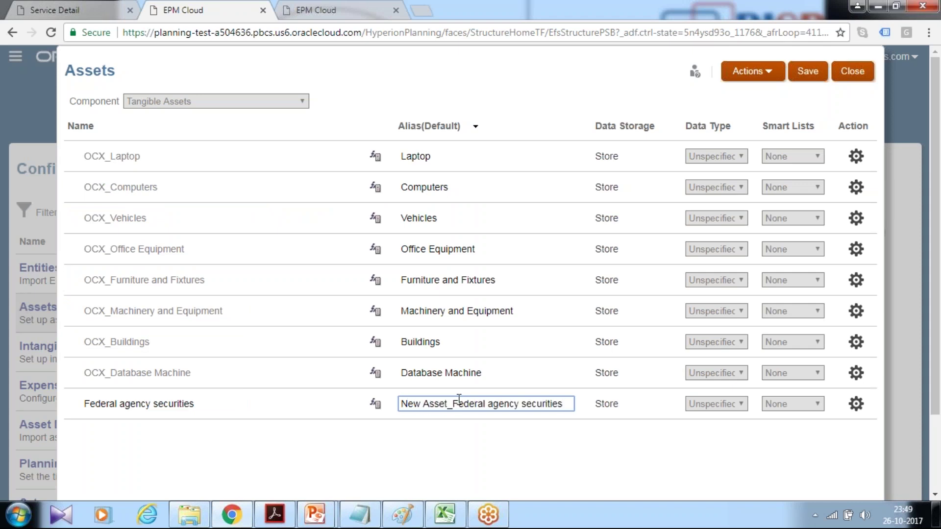
key(BackSpace)
key(super+Down)
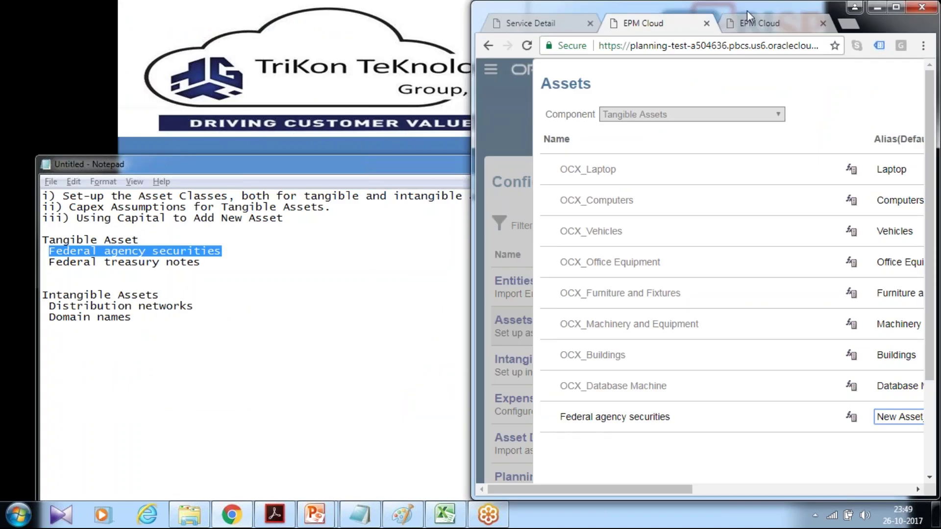
drag(749, 15, 606, 123)
scroll(411, 429, down, 3)
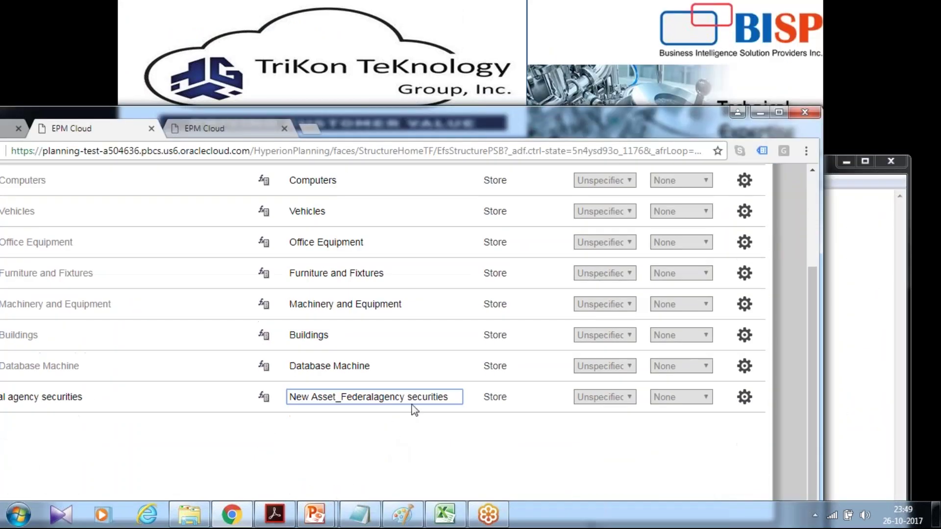
click(411, 397)
key(BackSpace)
text(_)
text(_)
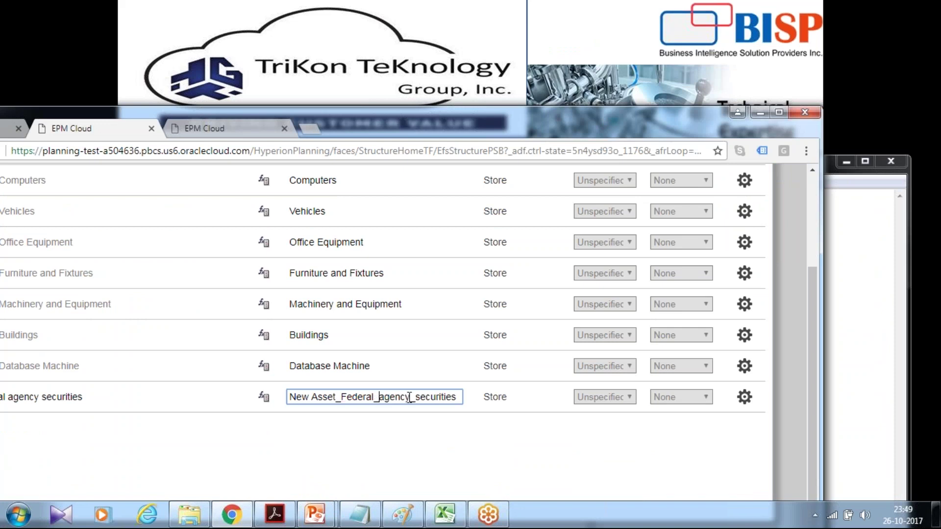
double_click(569, 124)
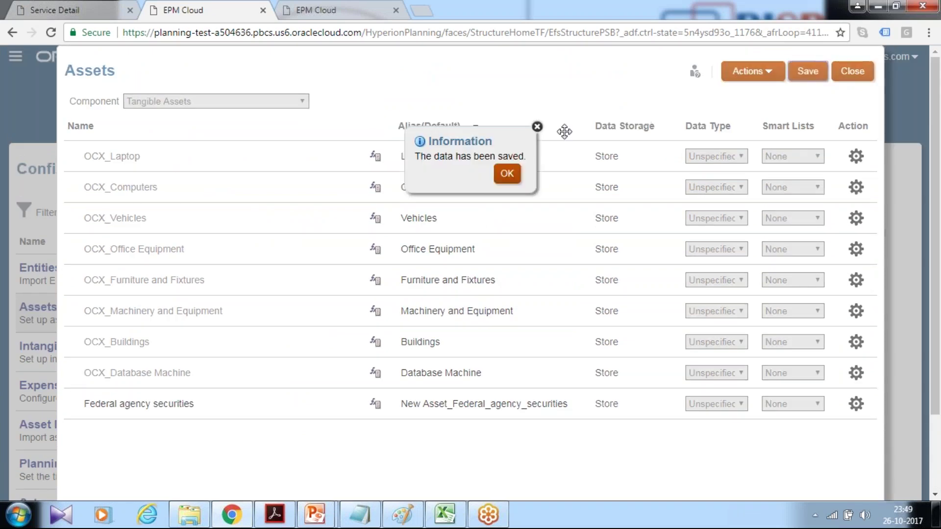
click(507, 174)
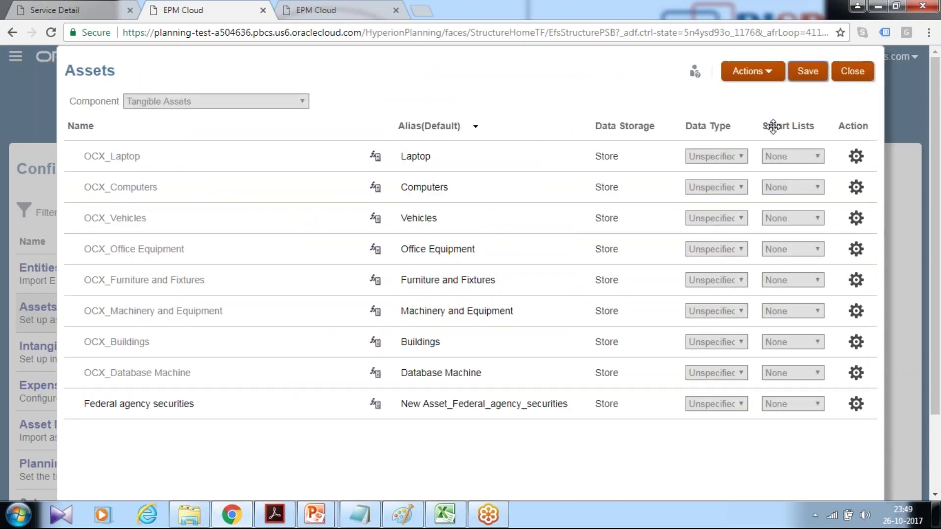
click(853, 71)
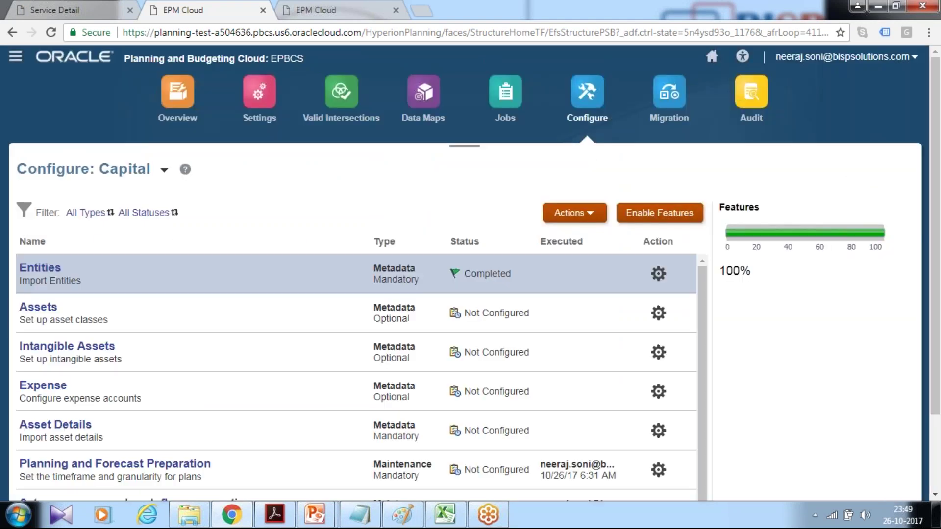
Step: Create and run a database refresh, confirming the warning, then finish and close once it succeeds
click(591, 222)
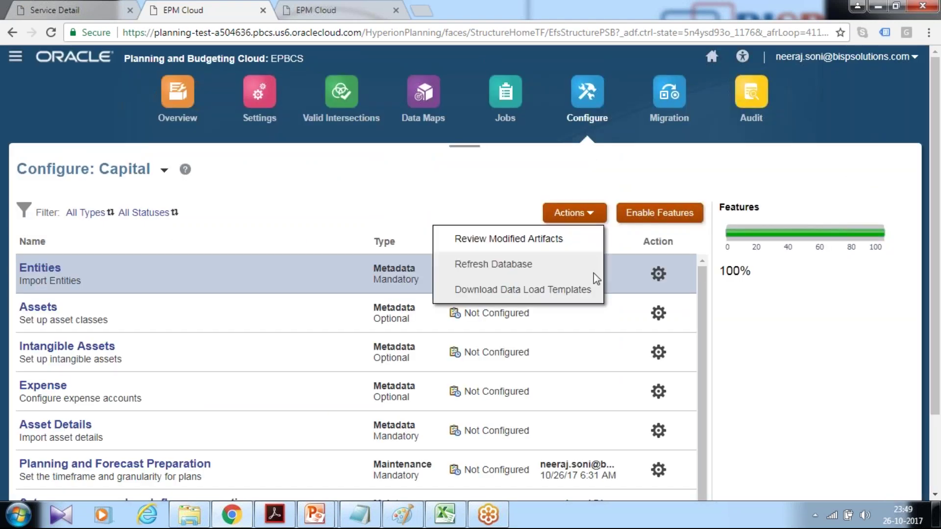
click(542, 263)
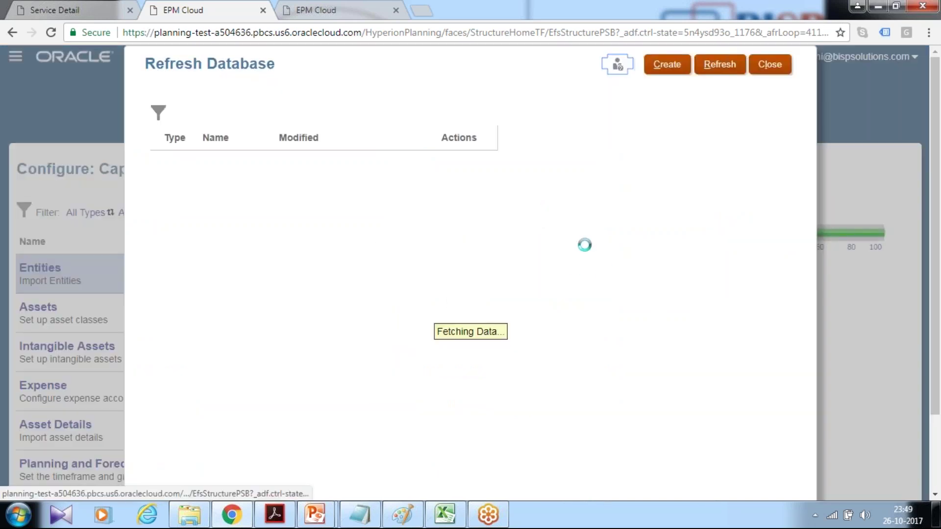
click(667, 64)
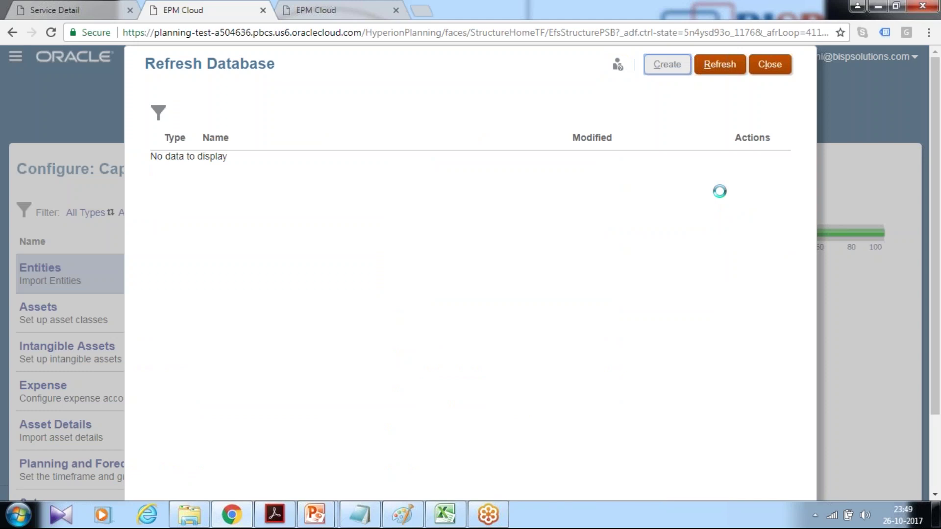
click(669, 217)
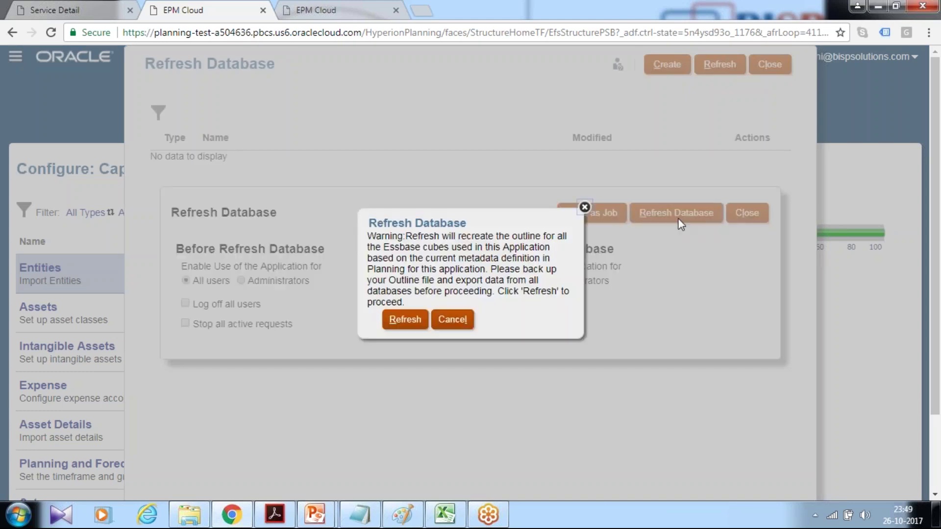
click(403, 319)
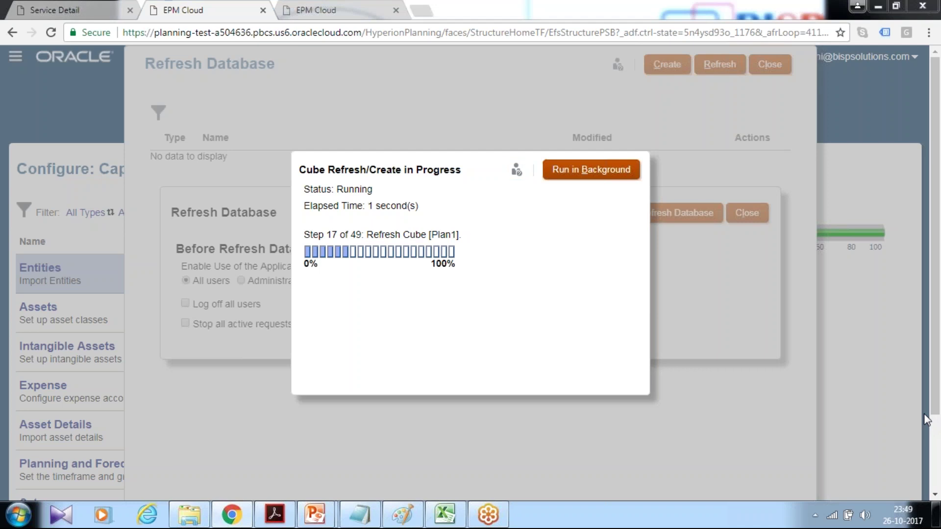
click(921, 397)
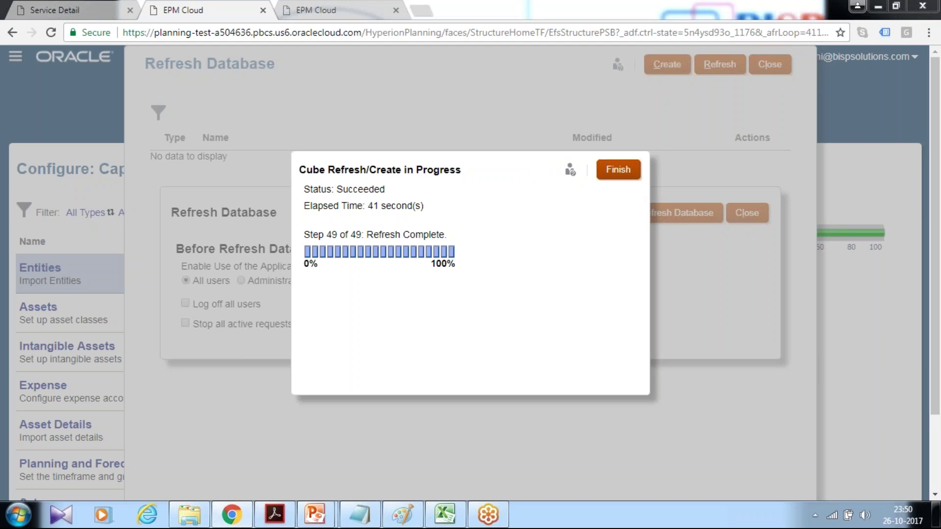
click(628, 172)
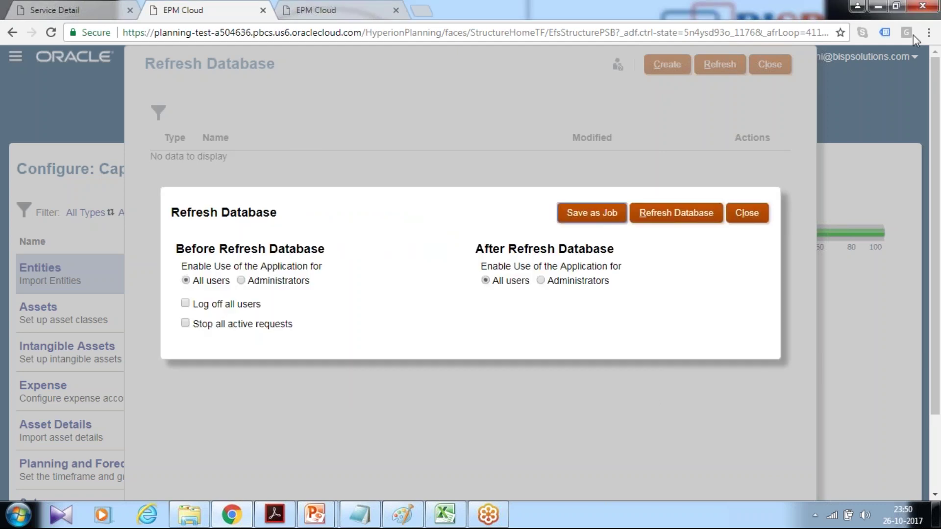
click(747, 213)
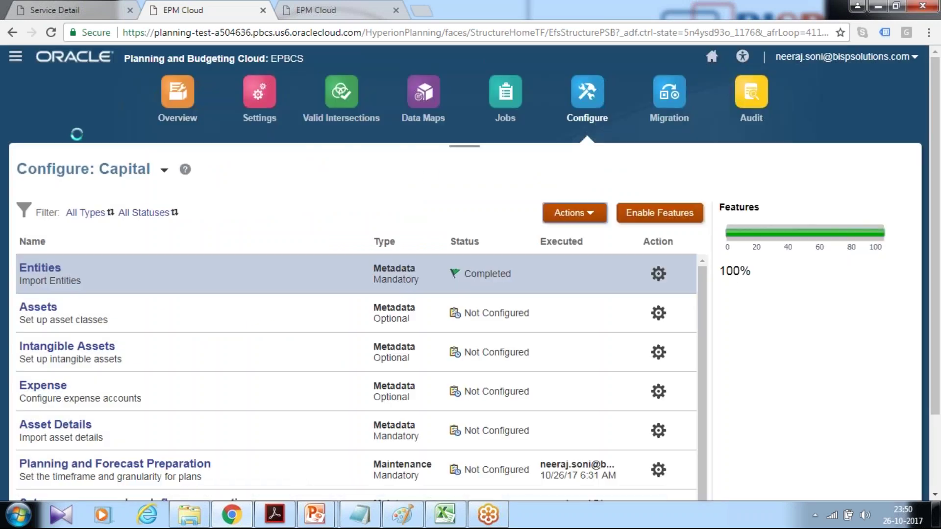
Step: Show the Asset Class dimension in the Dimensions editor
click(16, 59)
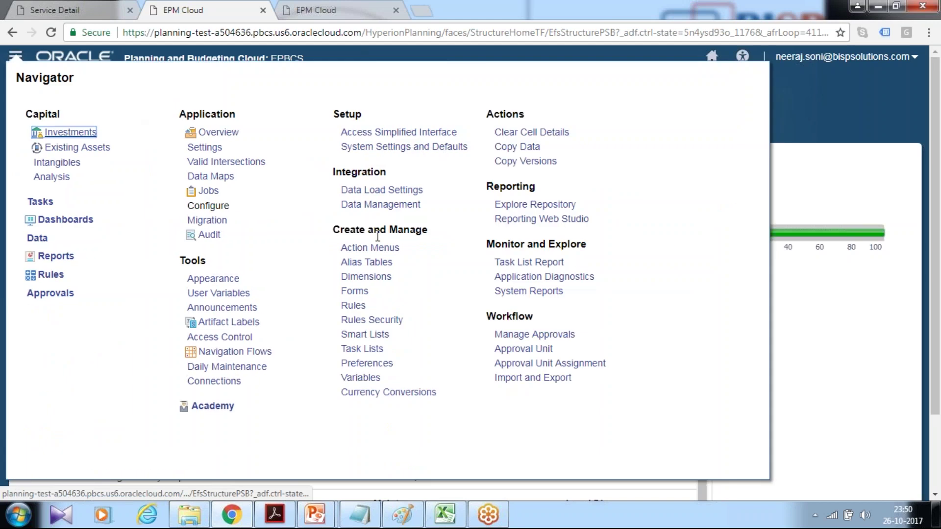
click(373, 276)
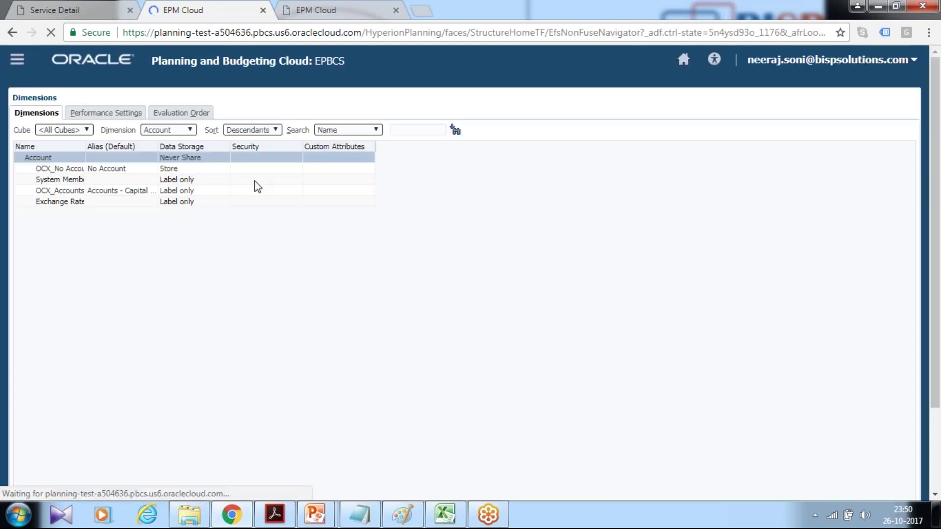
click(165, 130)
click(158, 152)
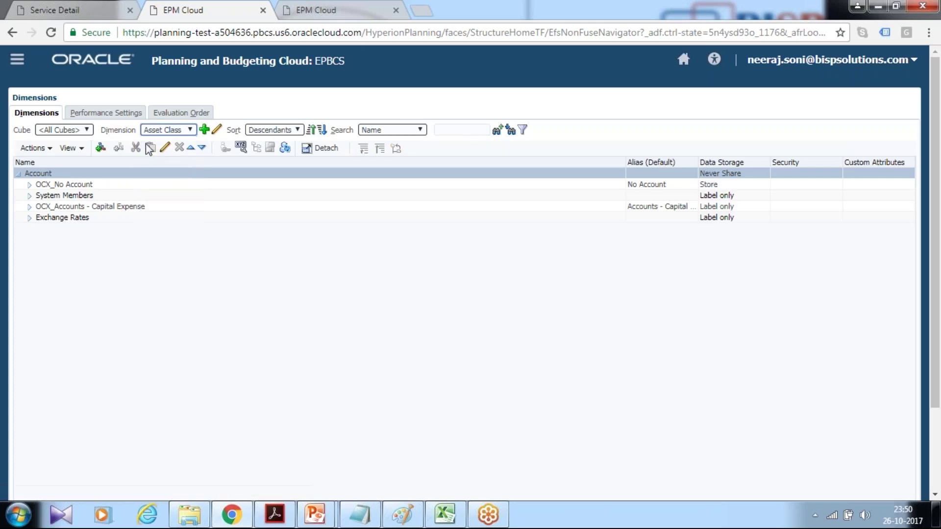
click(175, 131)
click(169, 152)
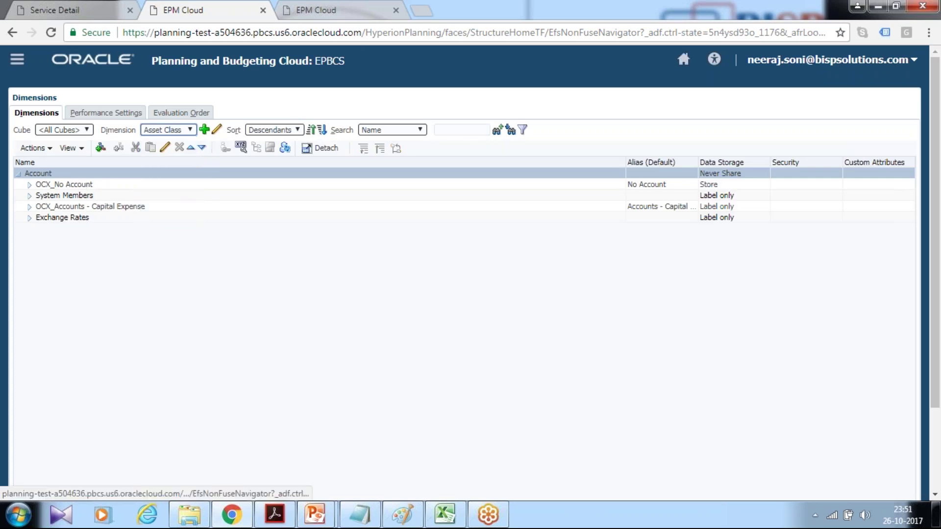
click(175, 130)
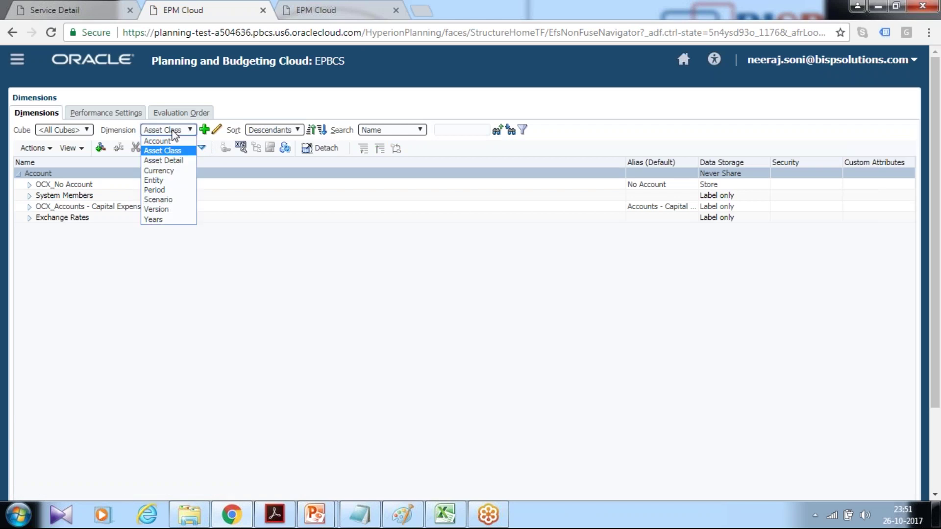
click(159, 170)
click(175, 130)
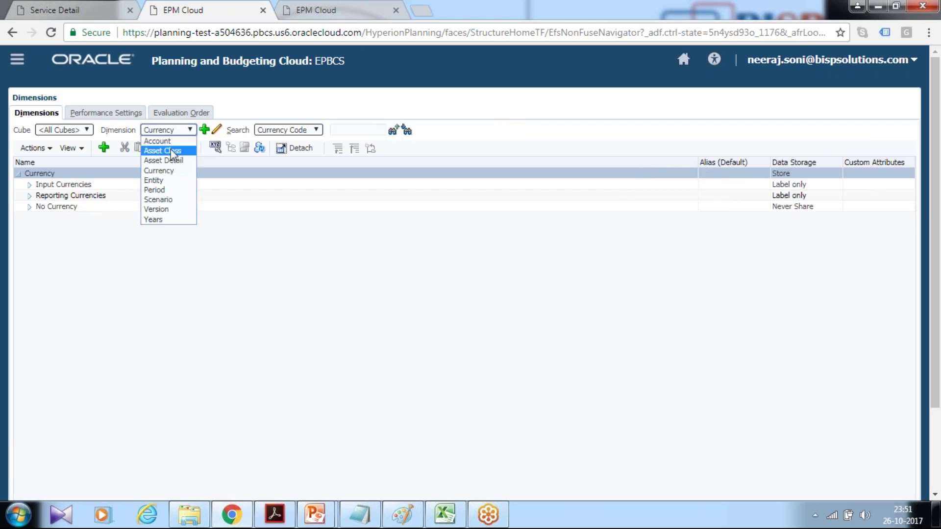
click(171, 153)
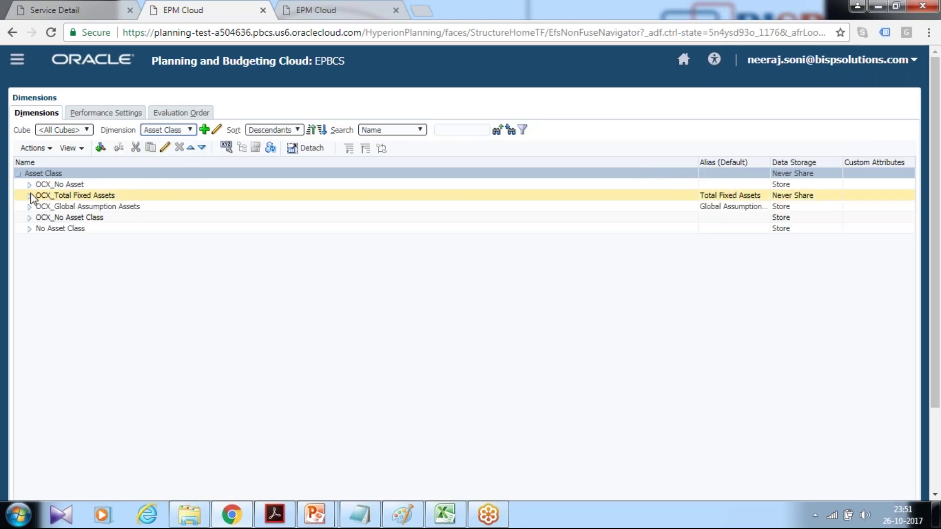
Step: Expand OCX_Total Fixed Assets and OCX_Tangible Assets to check the new classes, then view Capital sections on home
click(30, 196)
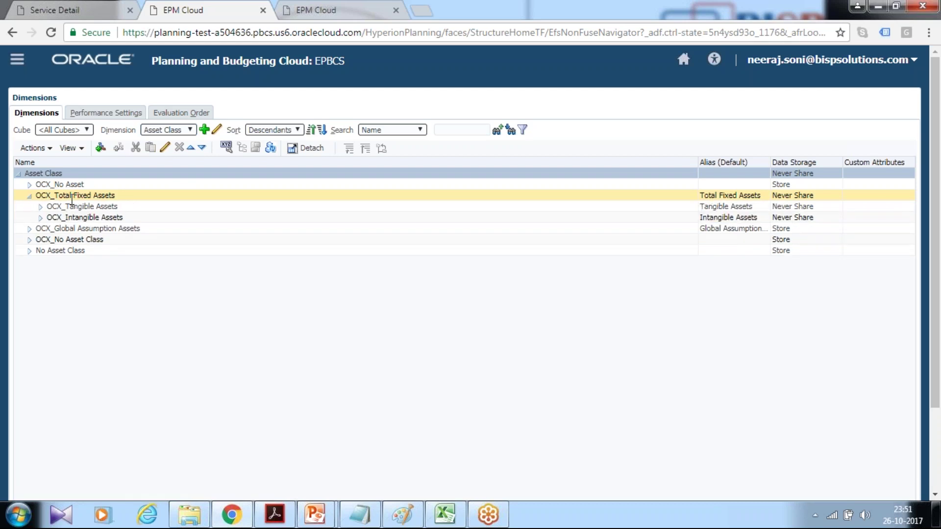
click(40, 207)
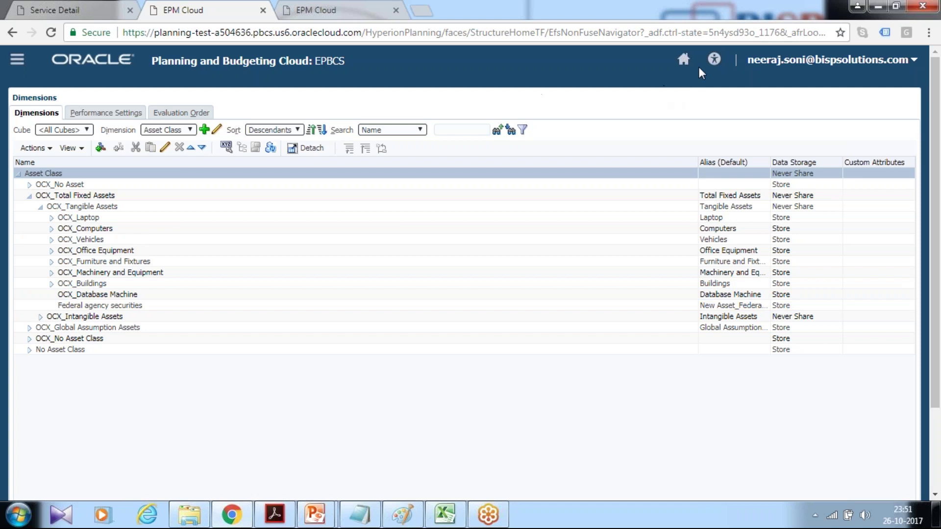
click(683, 59)
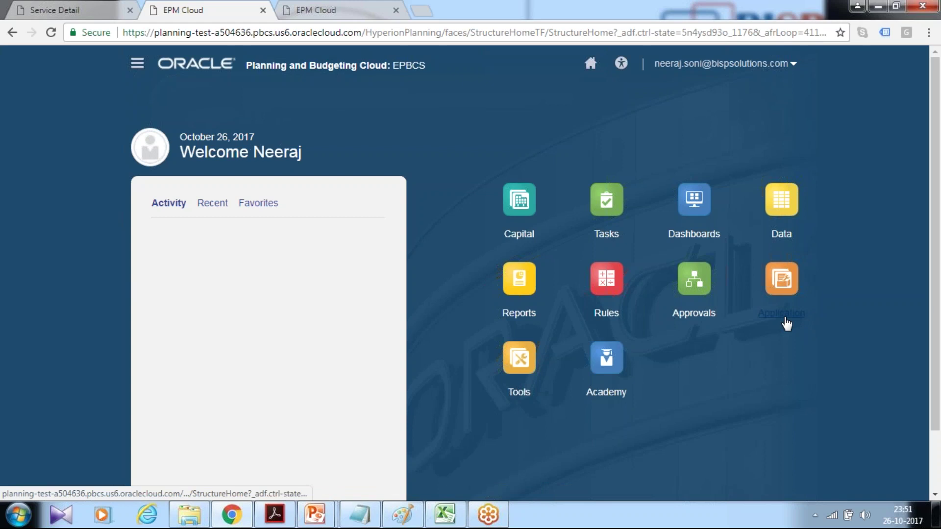
click(520, 235)
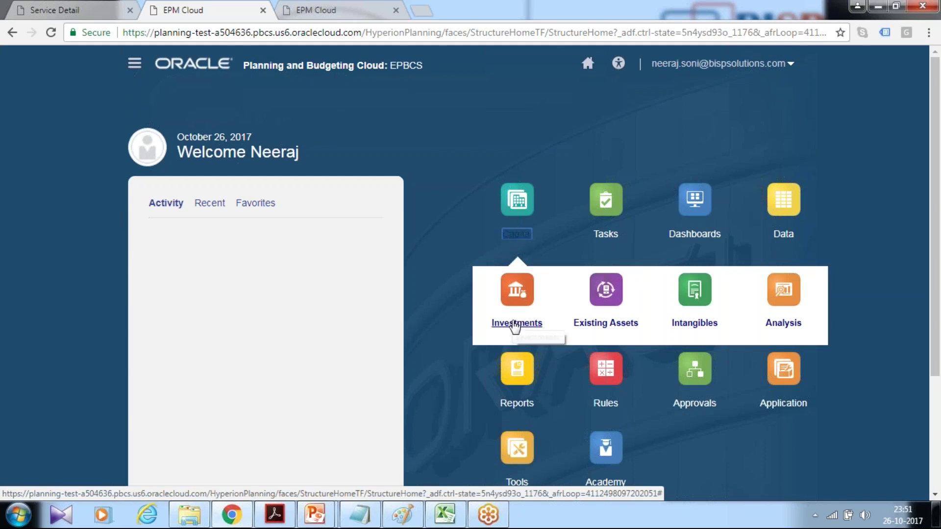
click(608, 321)
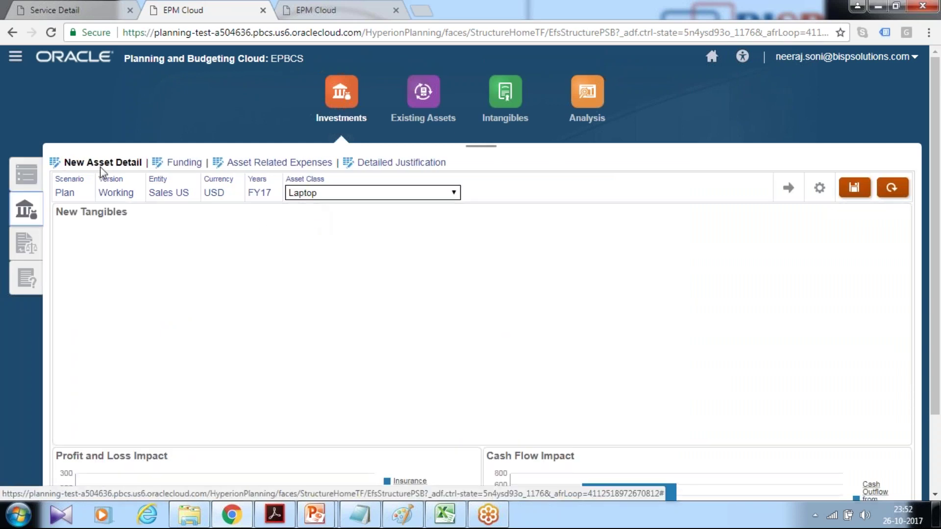
click(334, 193)
click(334, 214)
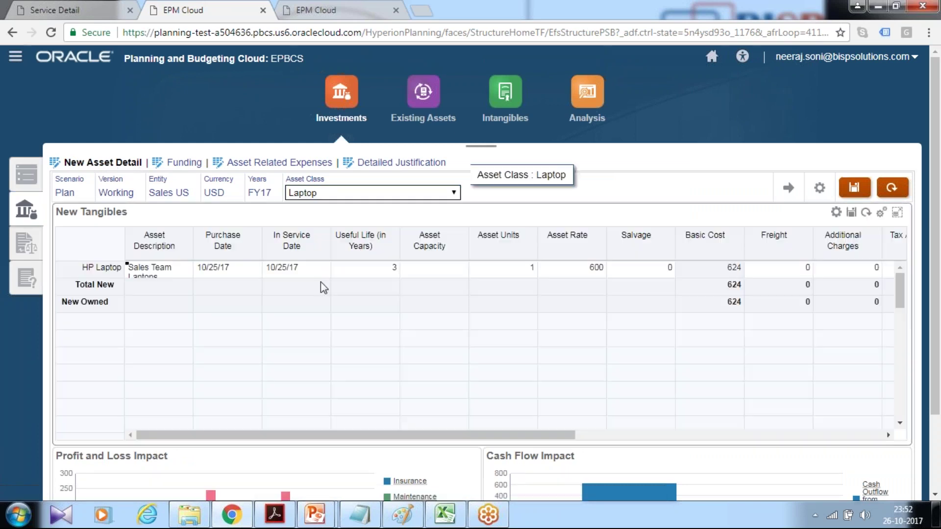
click(334, 197)
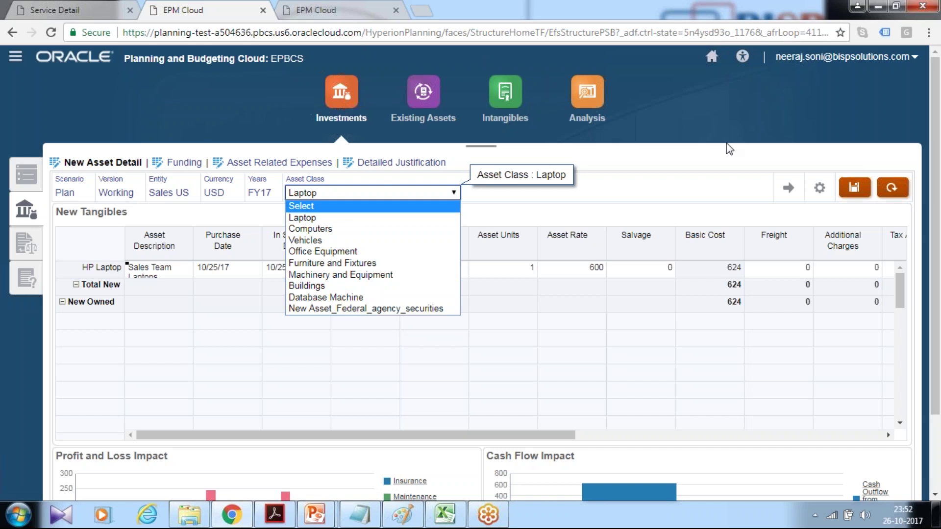
click(710, 78)
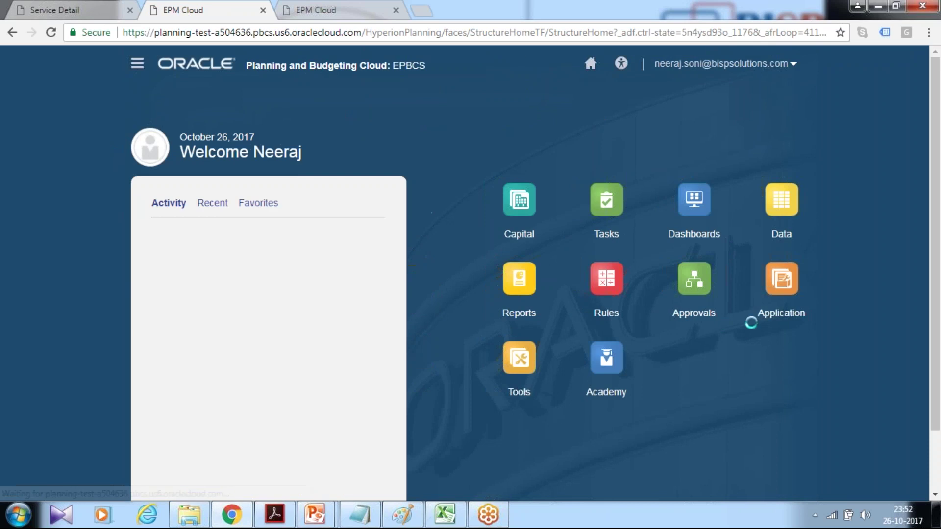
Step: Reopen the Capital Assets setup to review the nine tangible asset classes, then close it
click(780, 313)
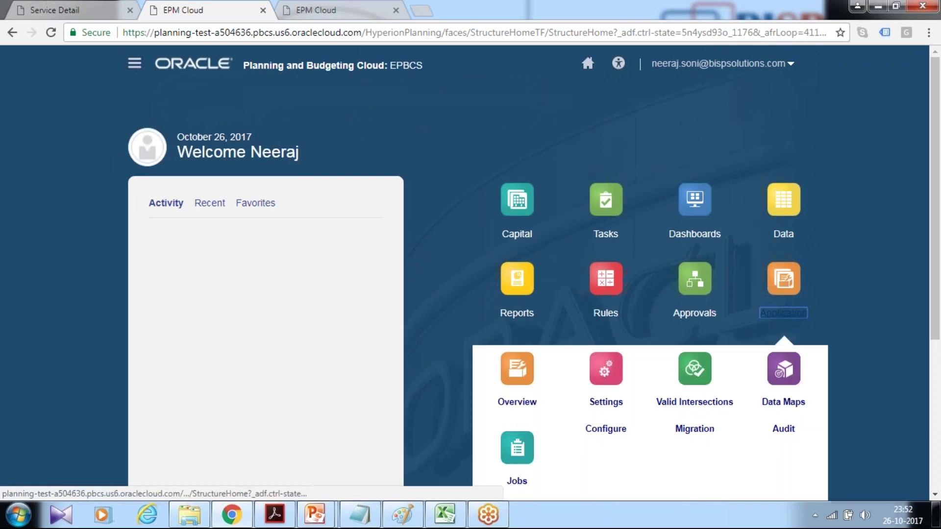
scroll(642, 288, down, 4)
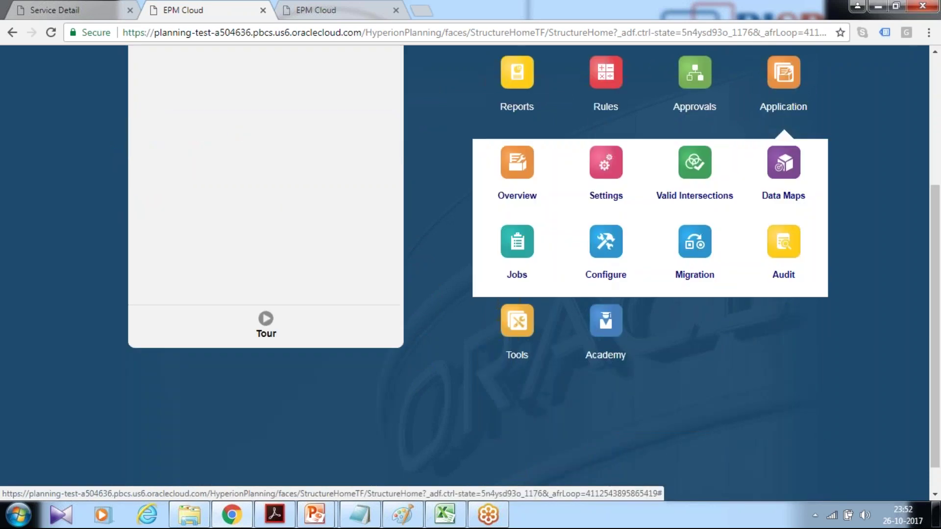
click(682, 269)
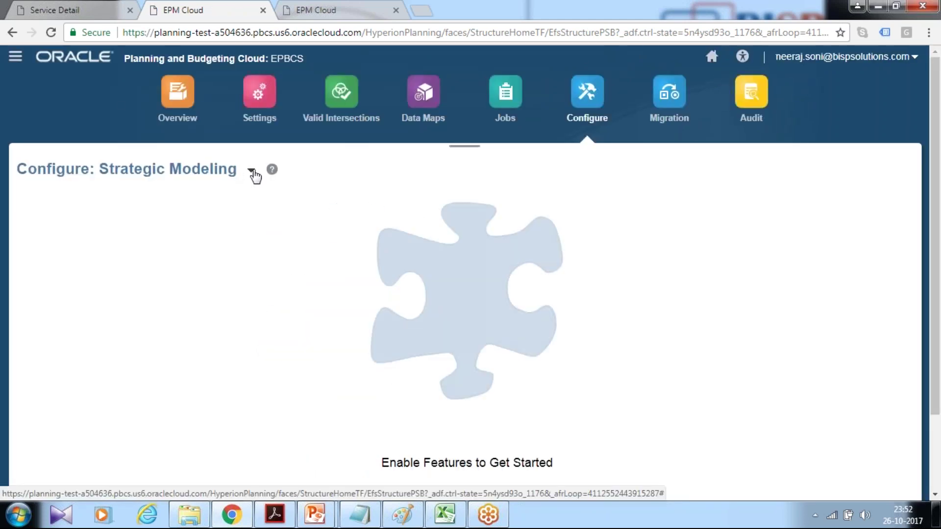
click(252, 171)
click(273, 239)
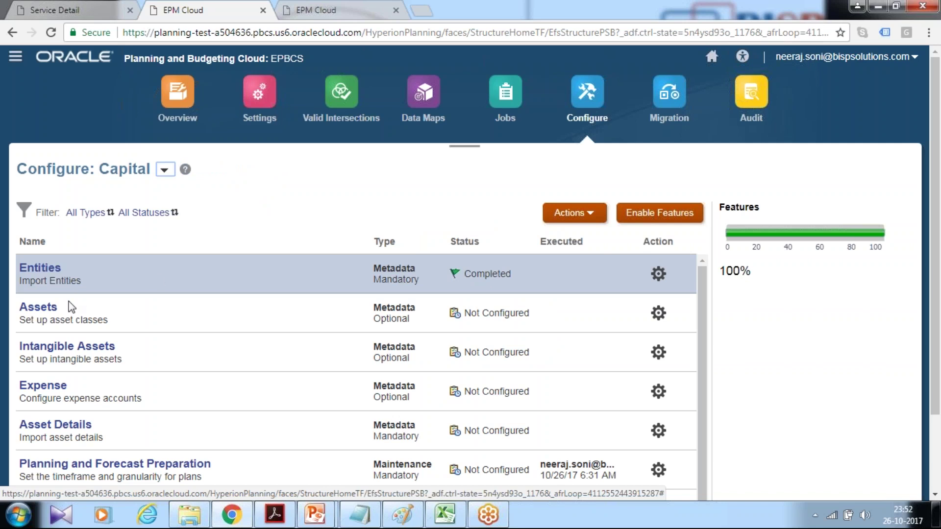
click(49, 308)
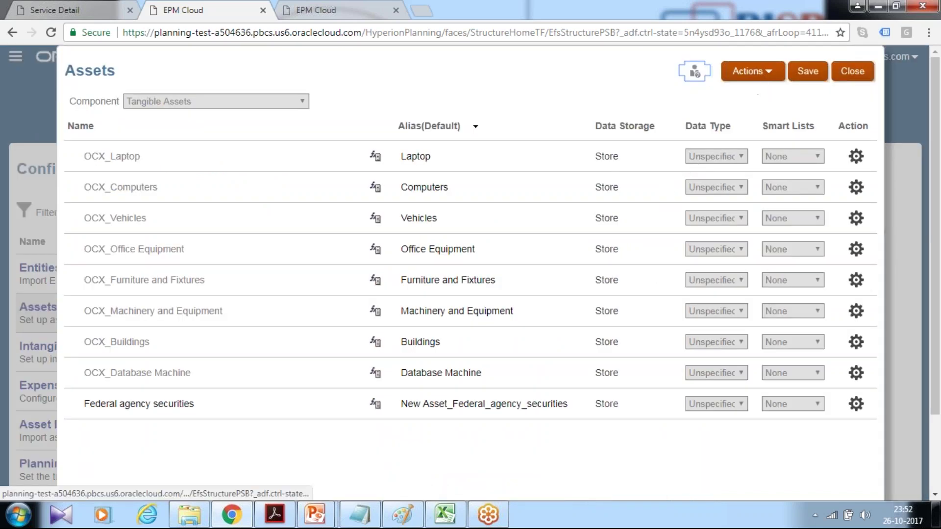
click(750, 71)
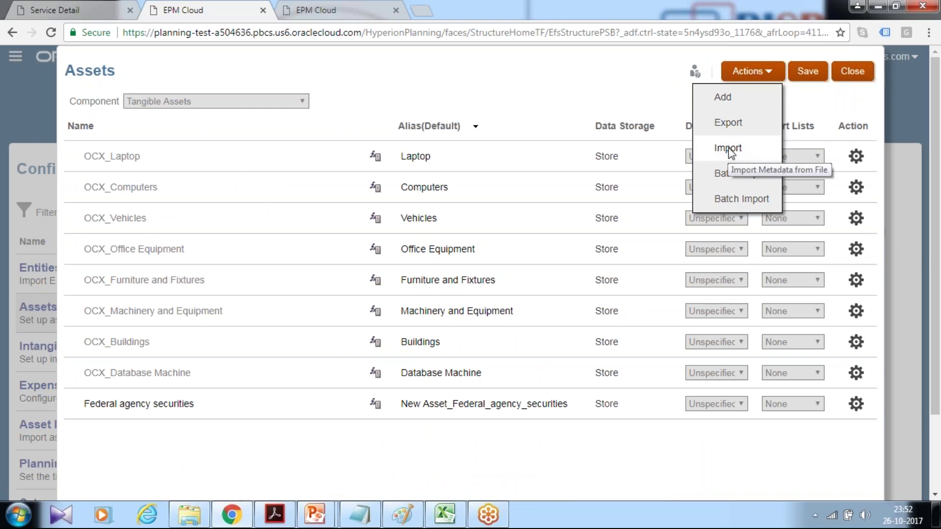
click(854, 75)
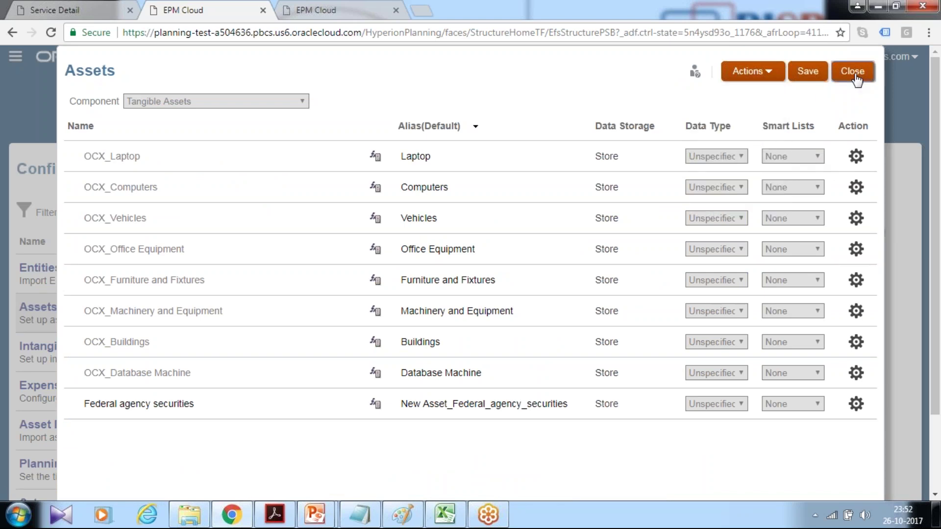